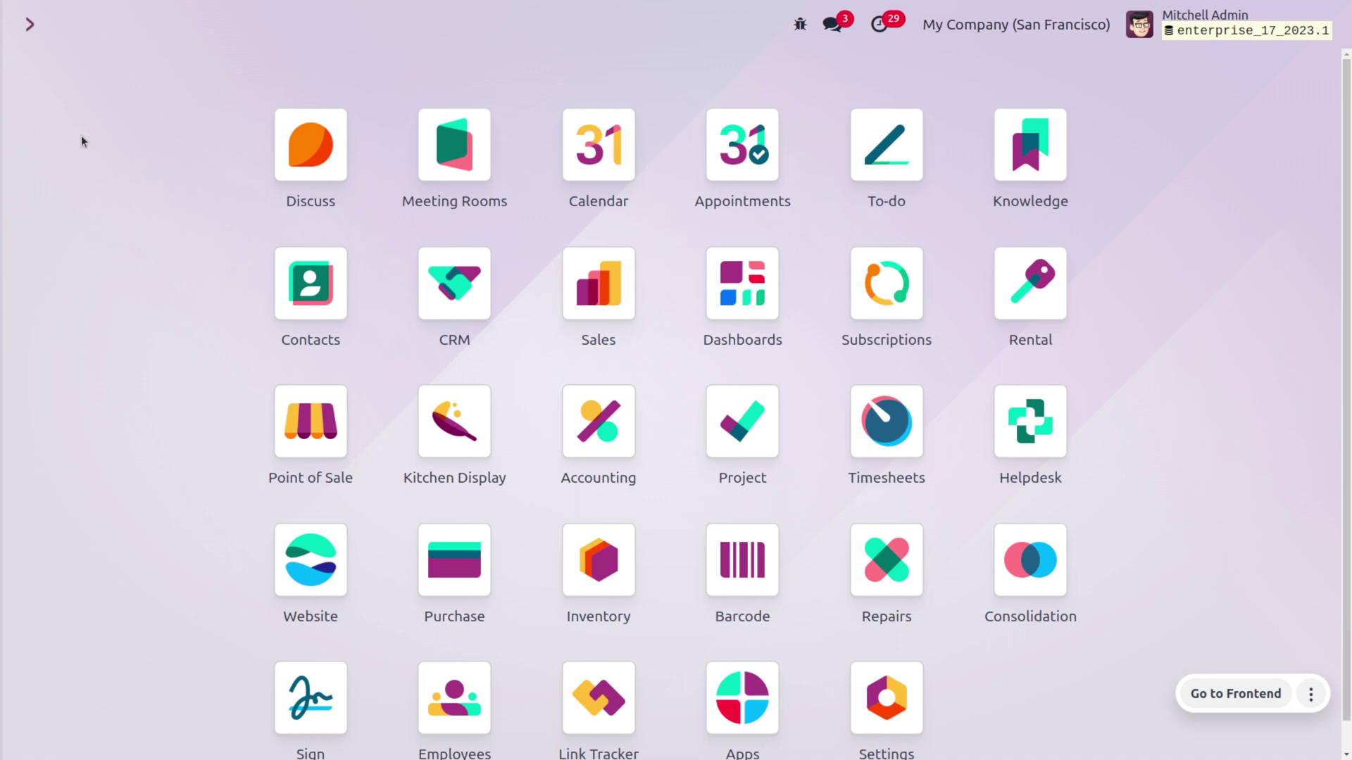
# - Open the Sales app with 'sa' and navigate from Settings to the Discount & Loyalty programs list
pyautogui.write('sa')
pyautogui.press('Return')
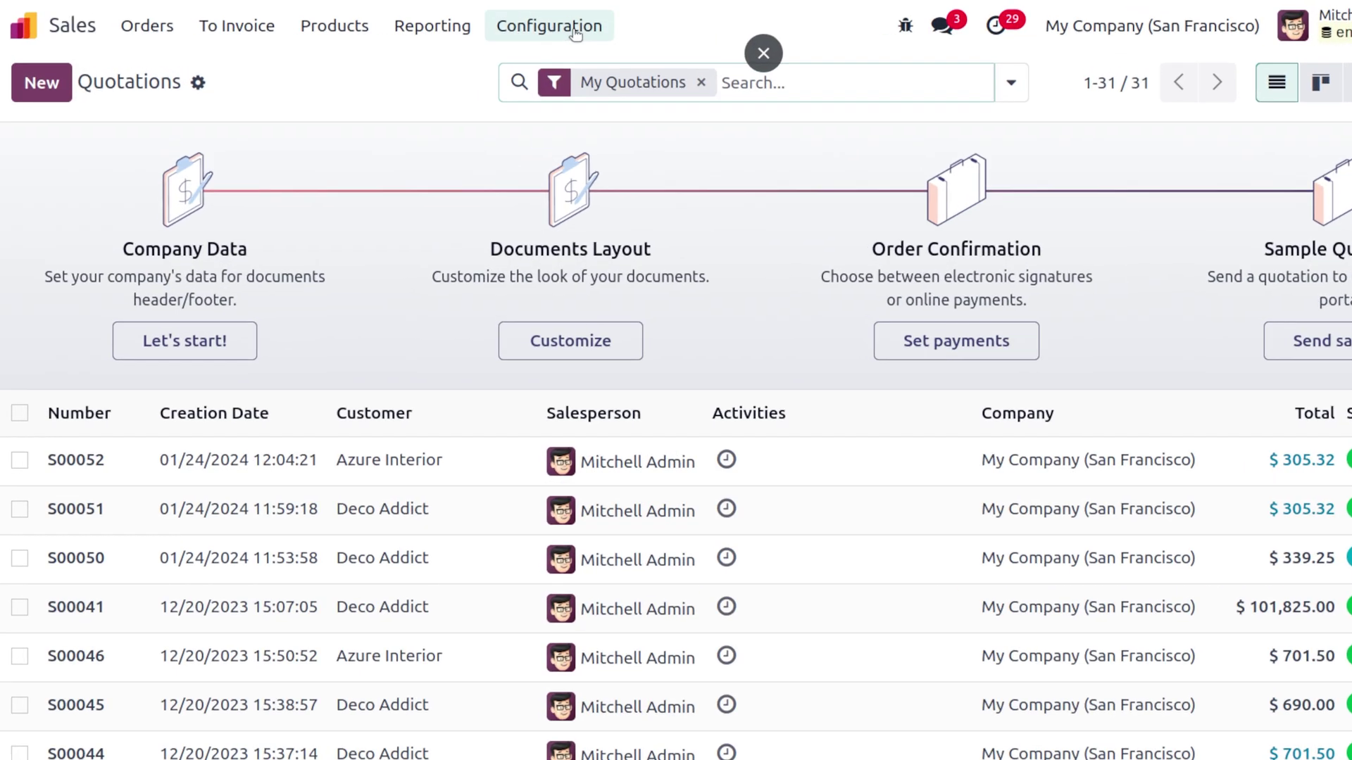
pyautogui.click(499, 22)
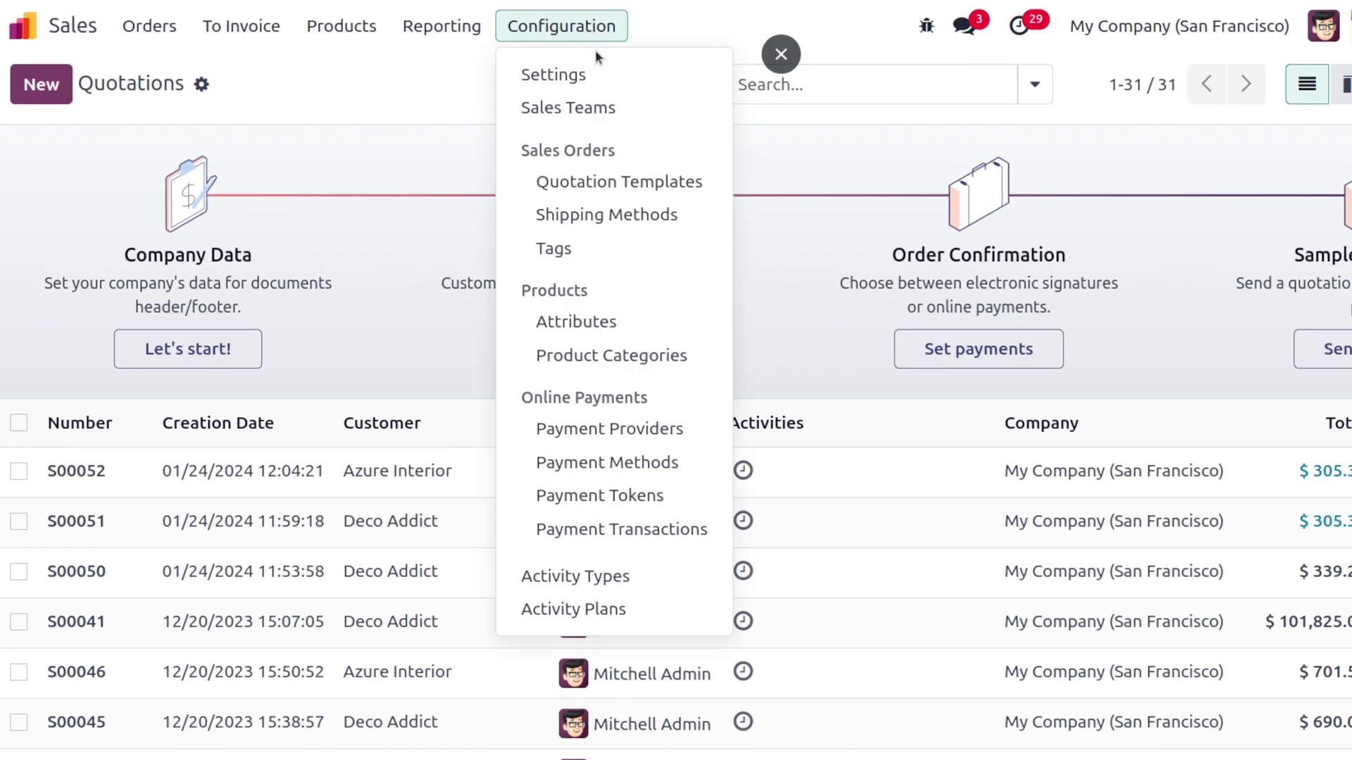
pyautogui.click(535, 67)
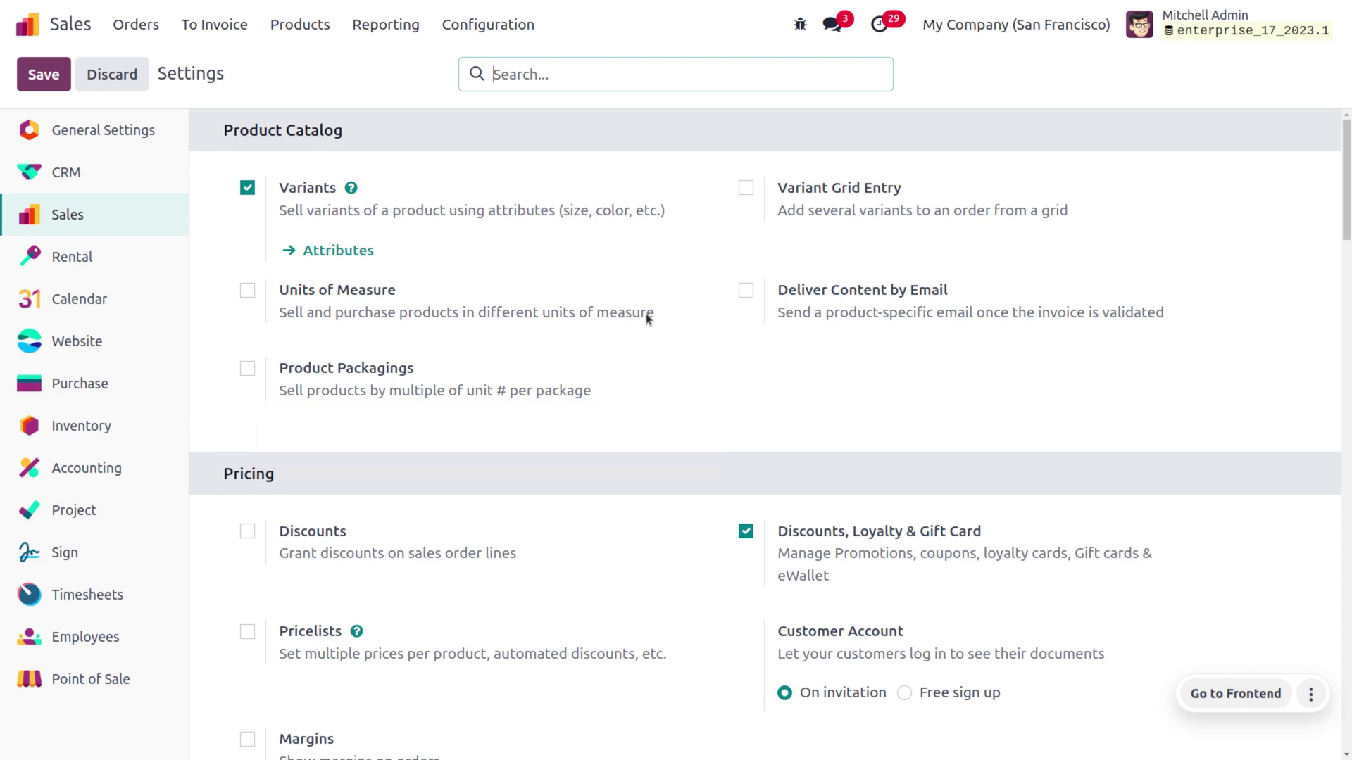
pyautogui.click(294, 27)
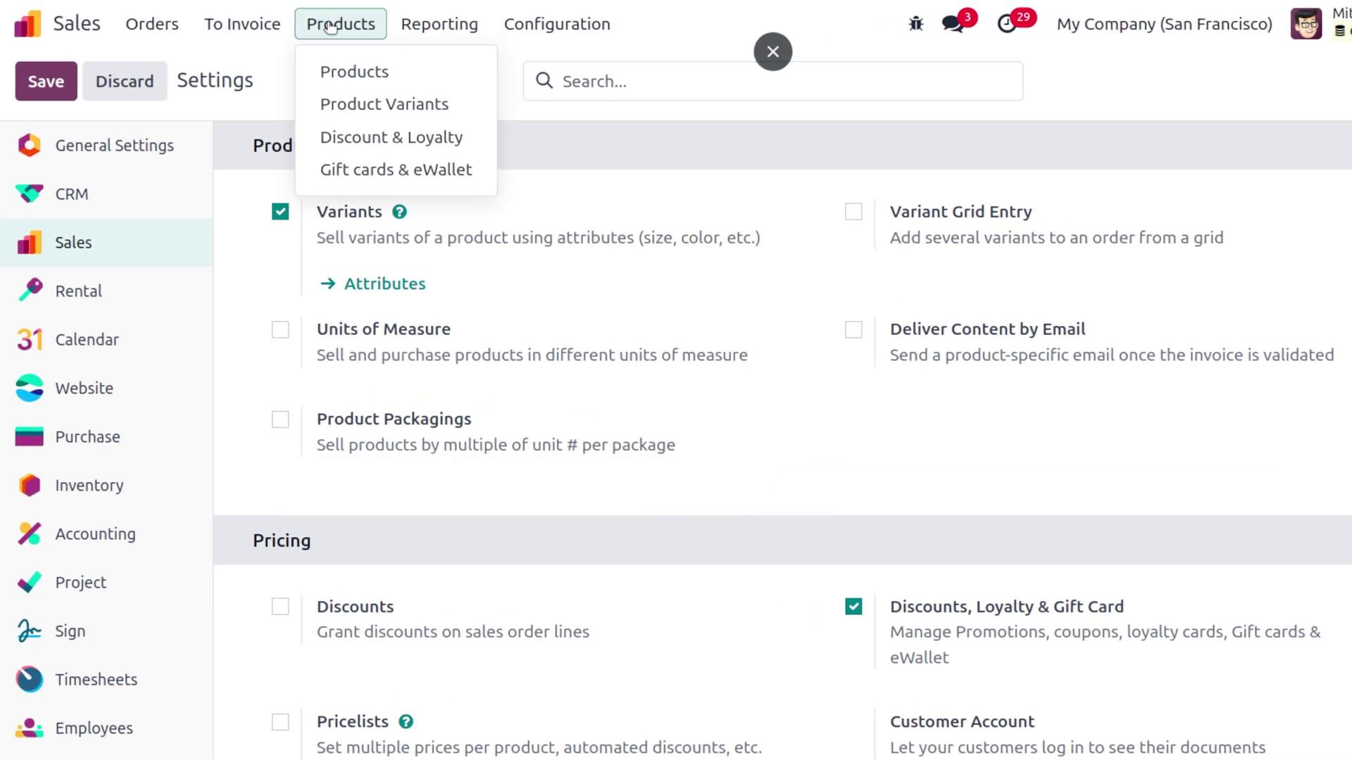
pyautogui.click(401, 135)
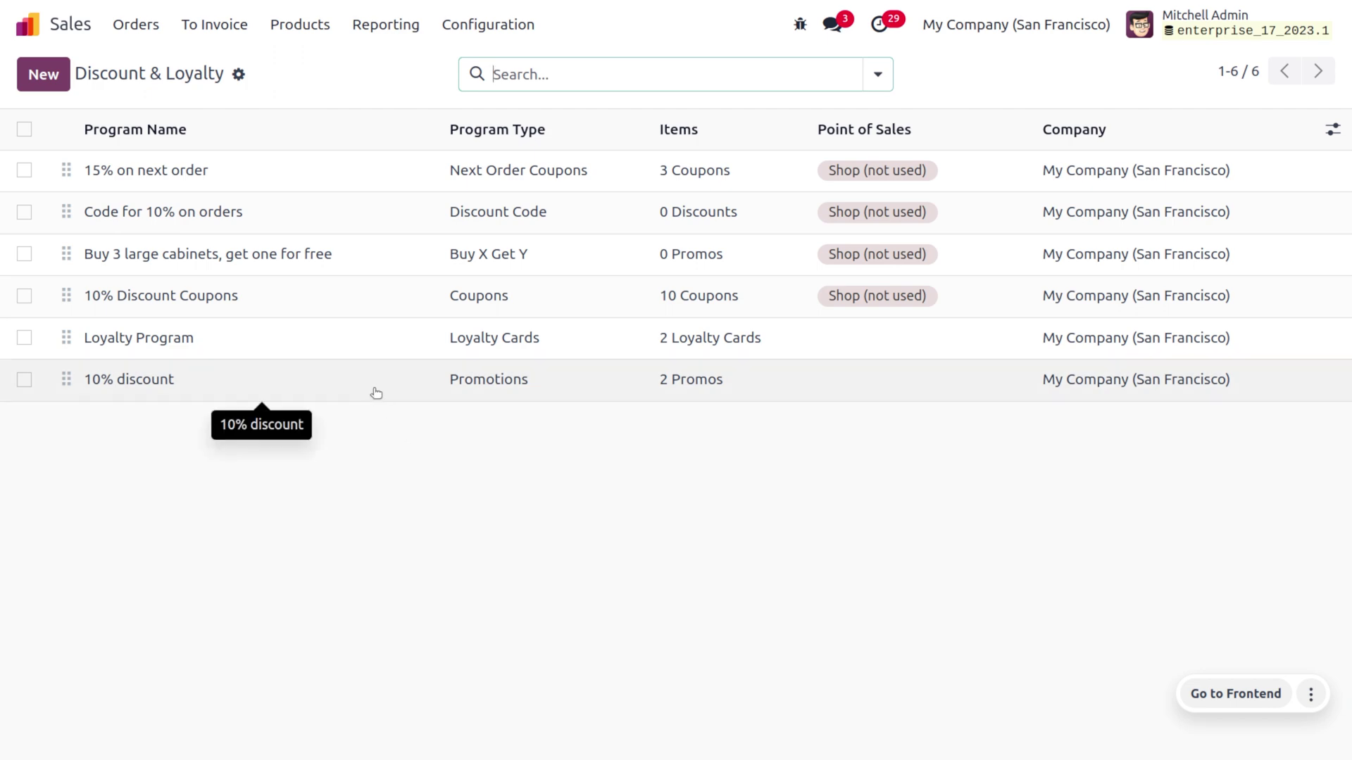
# - Open the '10% discount' promotion program from the list
pyautogui.click(375, 393)
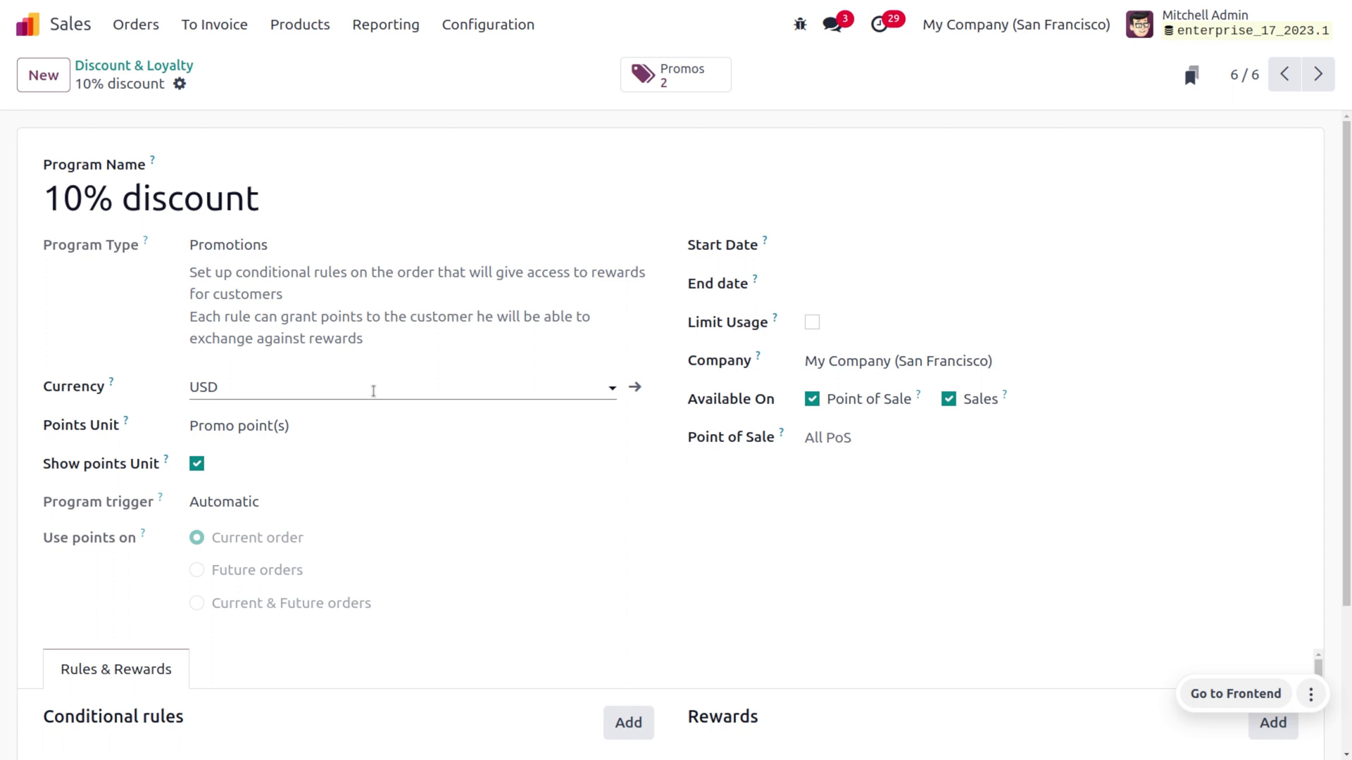
# - Review the program's $50 minimum spend rule and its 10% on order reward
pyautogui.scroll(-3, 373, 391)
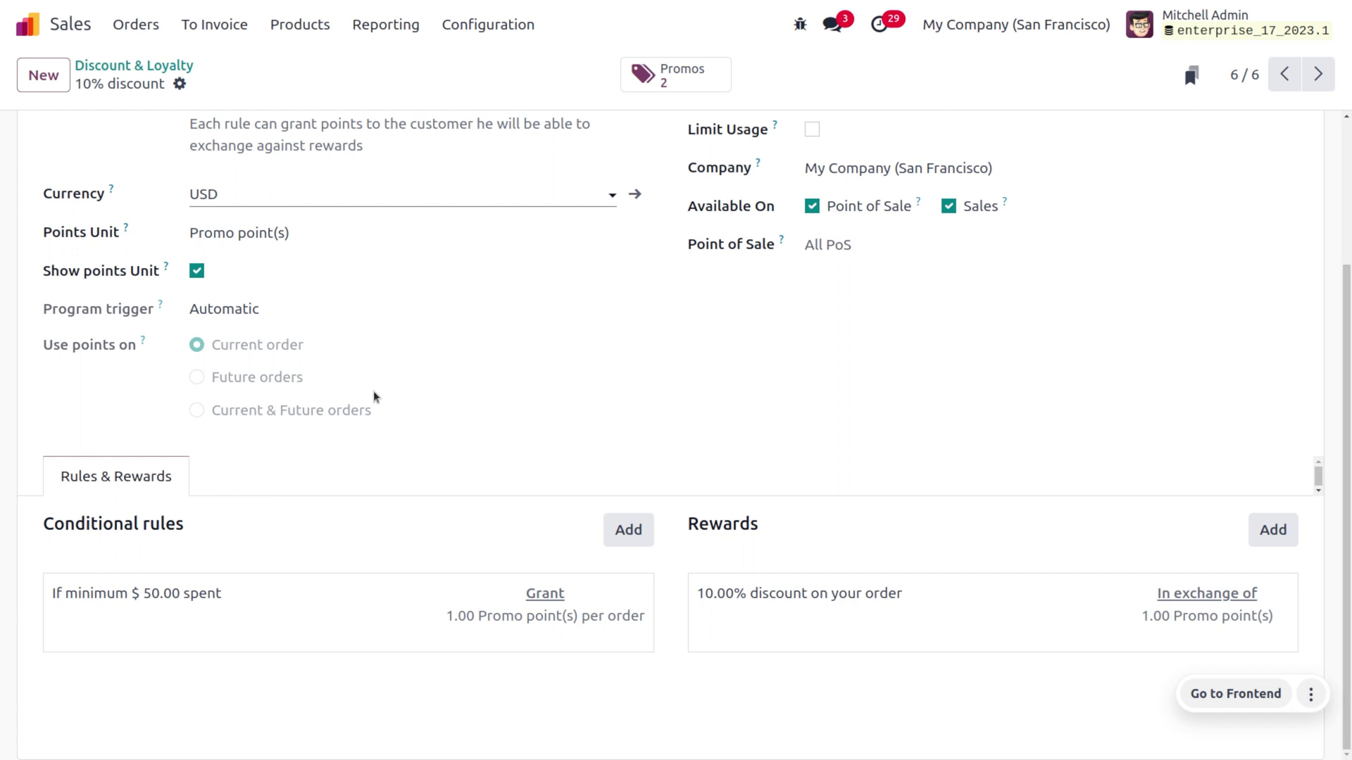
pyautogui.click(308, 642)
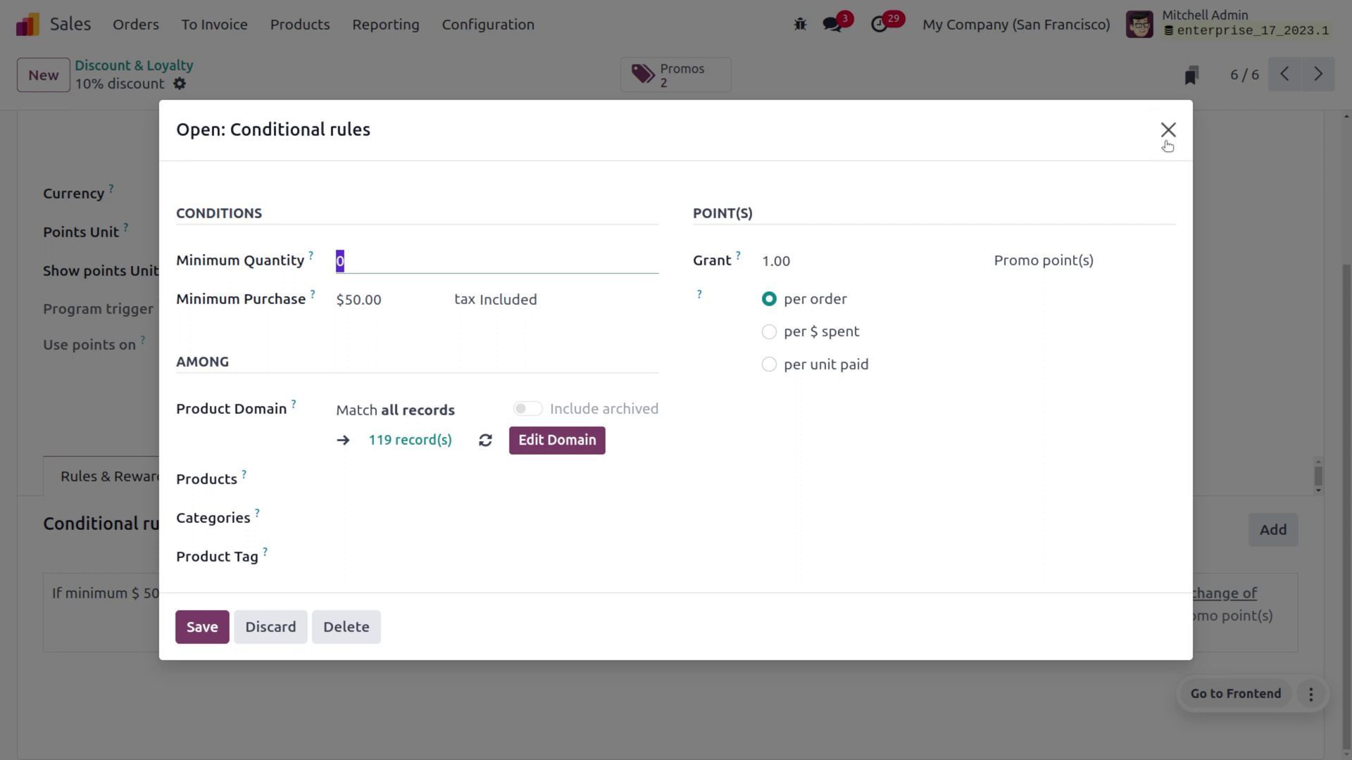
pyautogui.click(1166, 140)
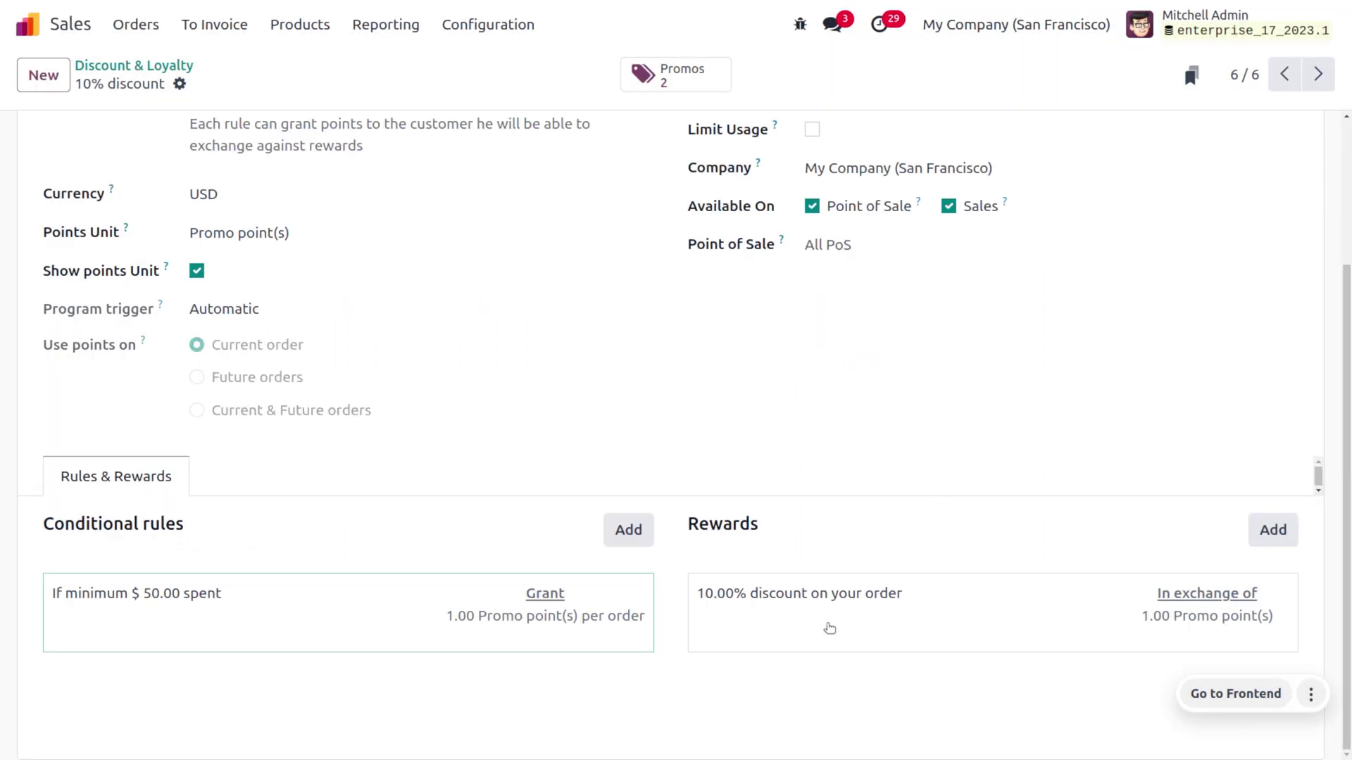
pyautogui.click(826, 623)
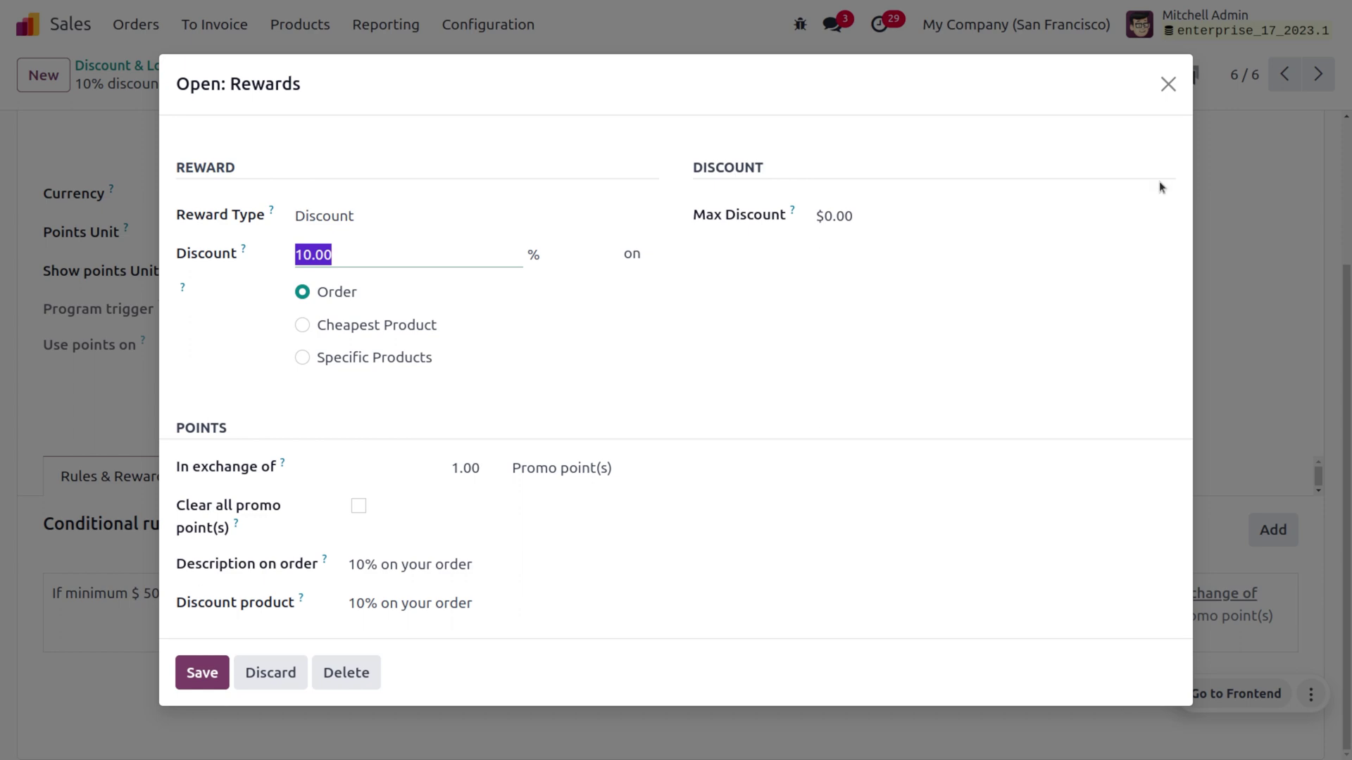
pyautogui.click(1167, 84)
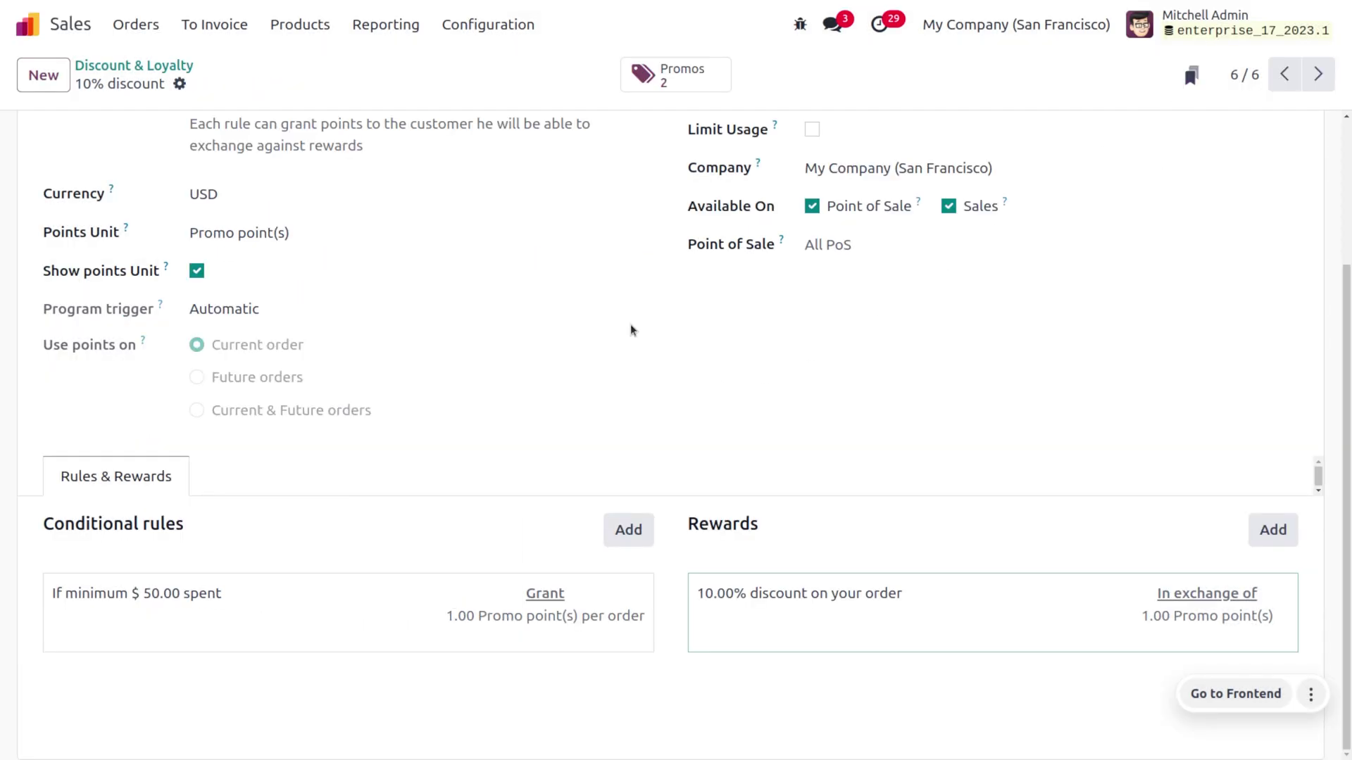
# - View the 2 promos issued by the 10% discount program
pyautogui.click(129, 21)
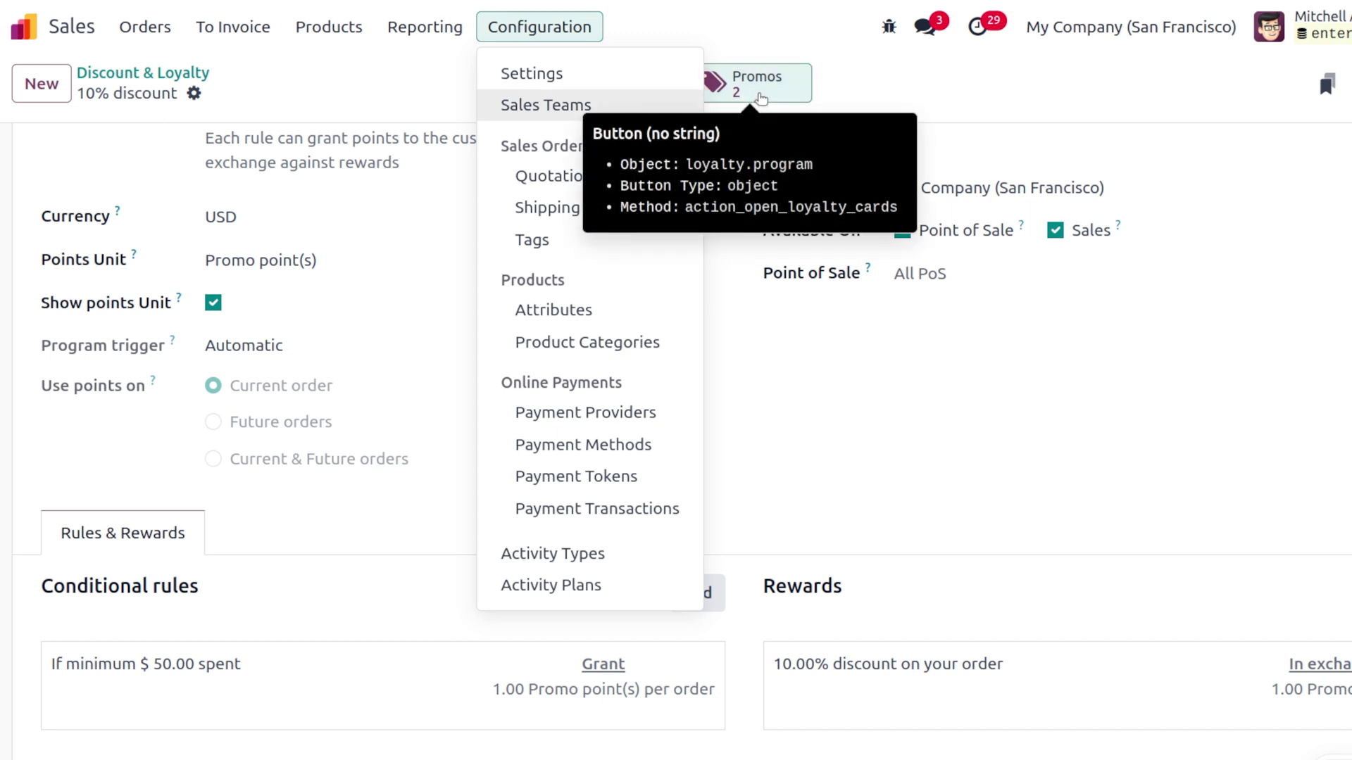
pyautogui.click(758, 93)
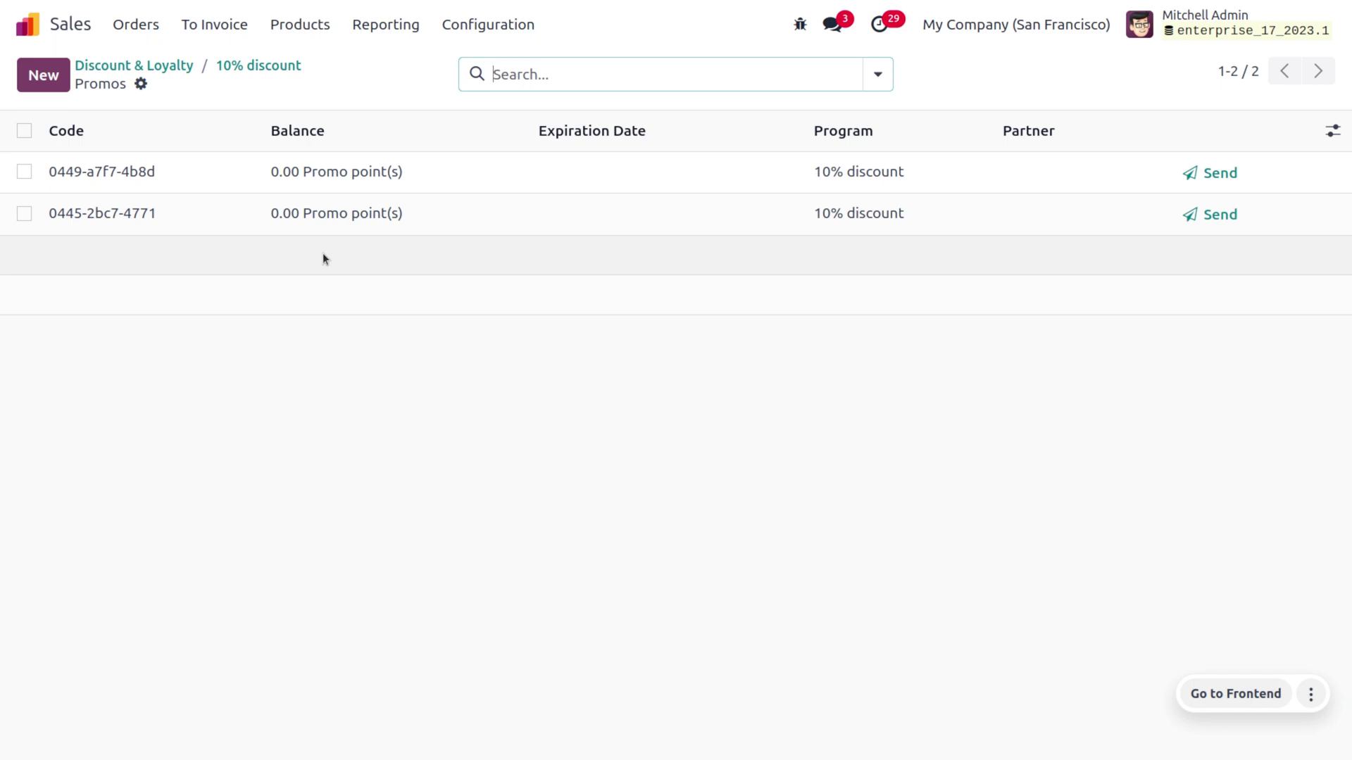
pyautogui.click(152, 24)
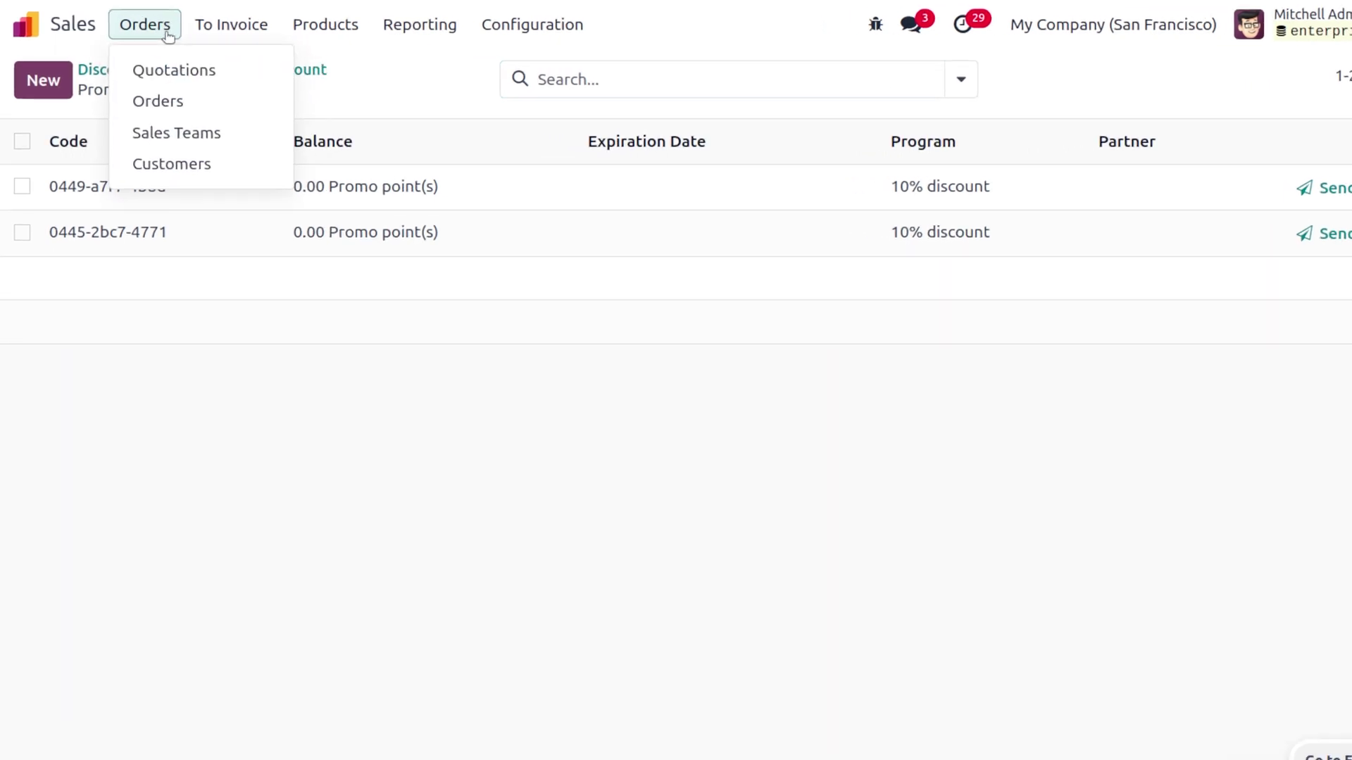
# - Start a new quotation with Wood Corner as the customer
pyautogui.click(190, 66)
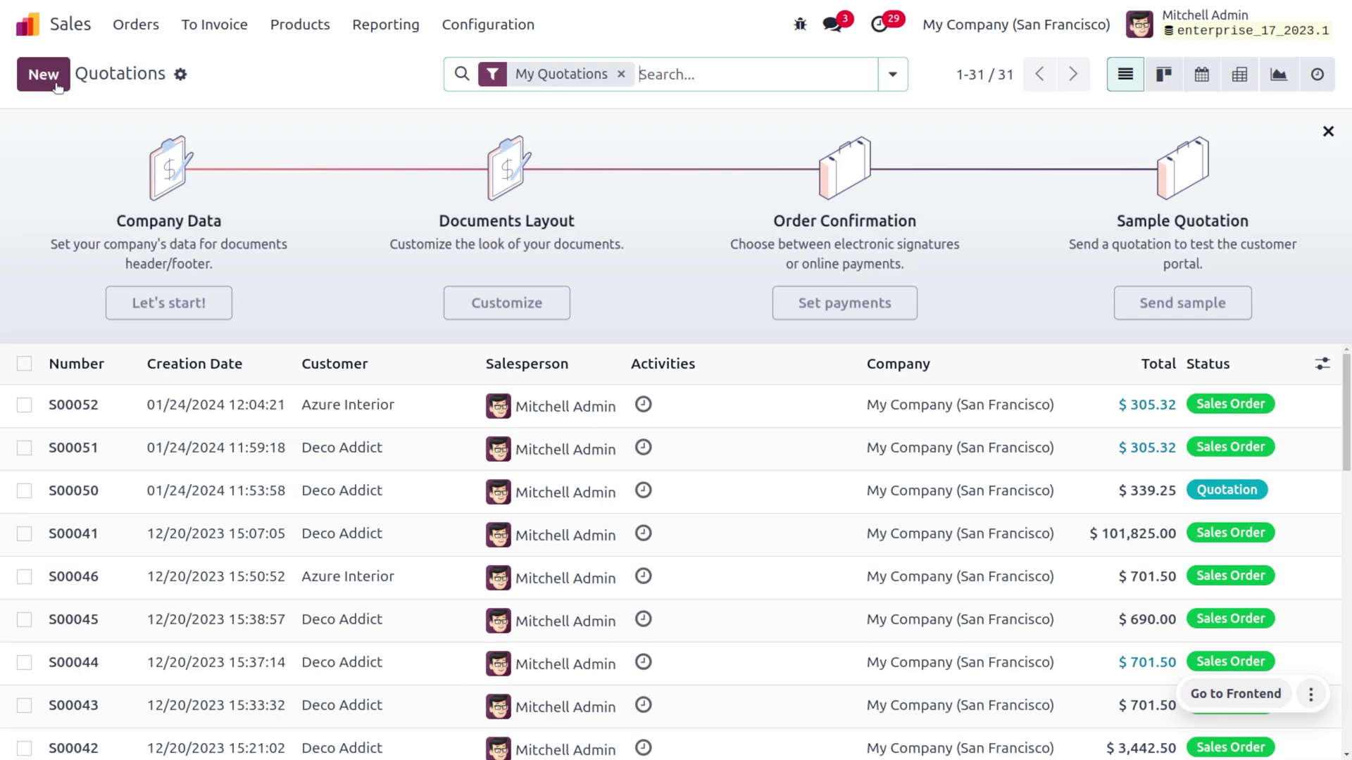
pyautogui.click(43, 79)
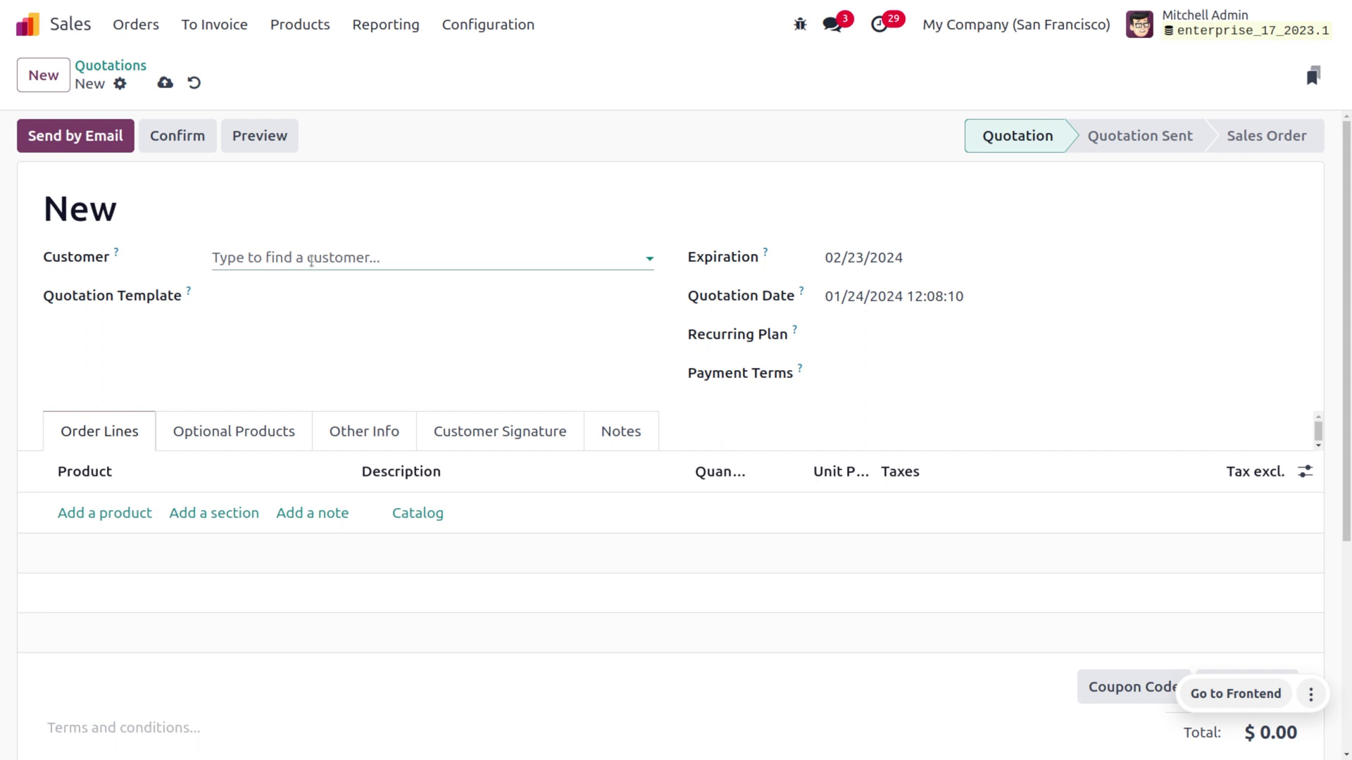
pyautogui.click(313, 257)
pyautogui.click(356, 353)
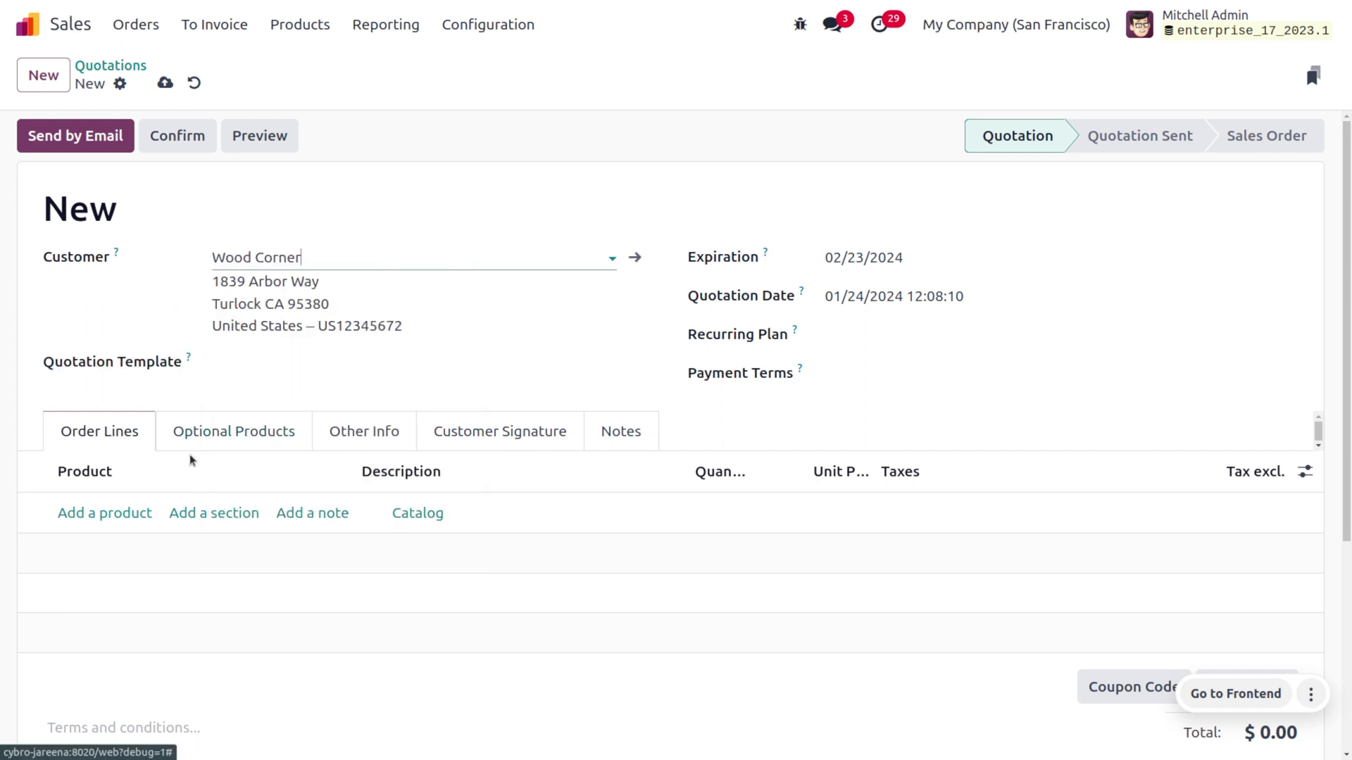
# - Add a [FURN_6666] Acoustic Bloc Screens line at 295.00 without the 15% tax
pyautogui.click(133, 513)
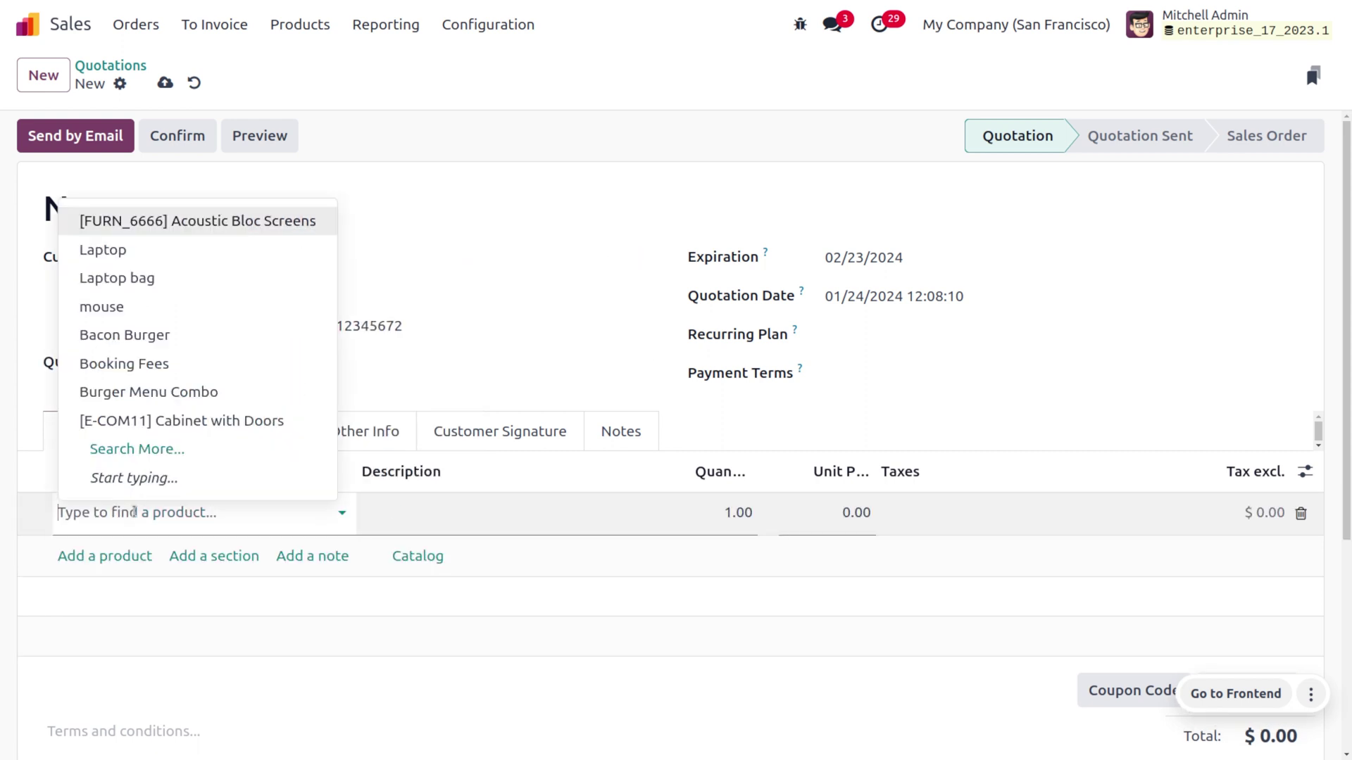
pyautogui.click(227, 221)
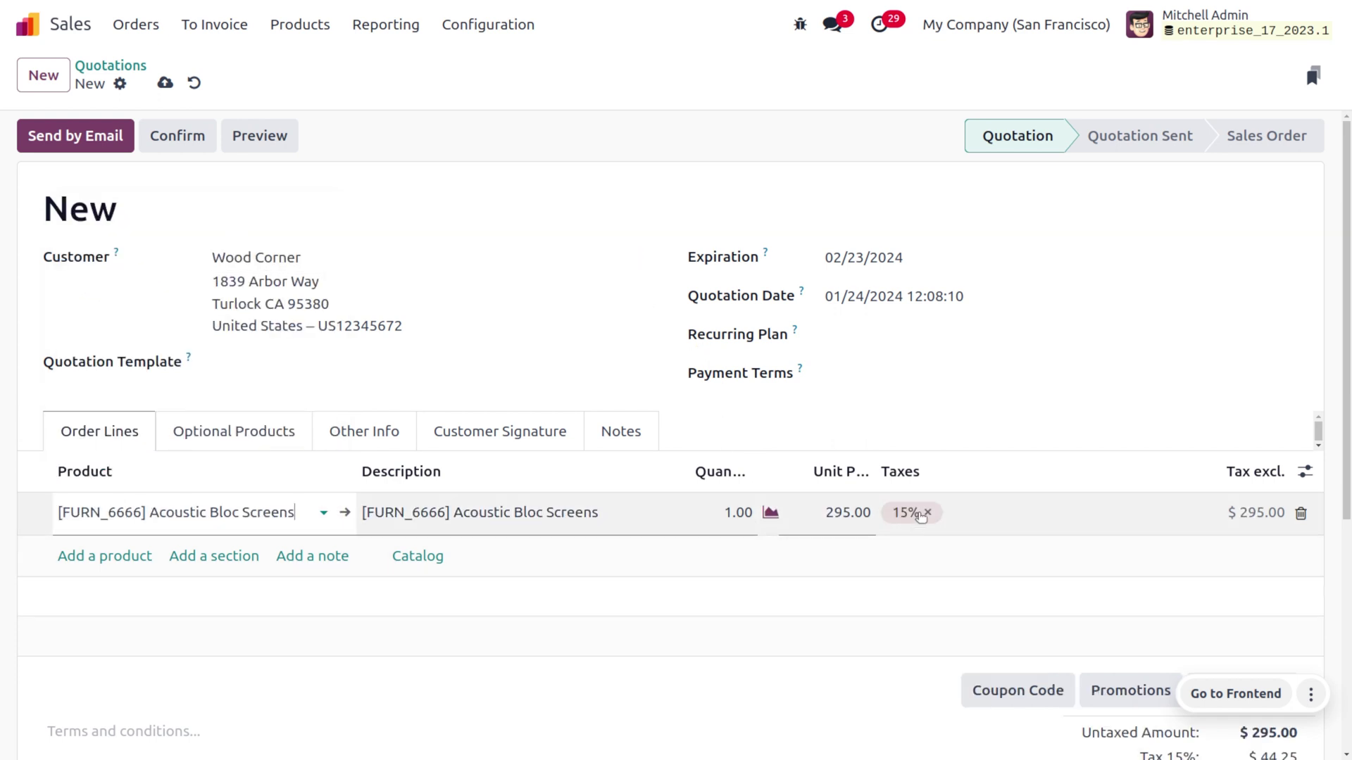
pyautogui.click(928, 512)
pyautogui.scroll(-5, 829, 604)
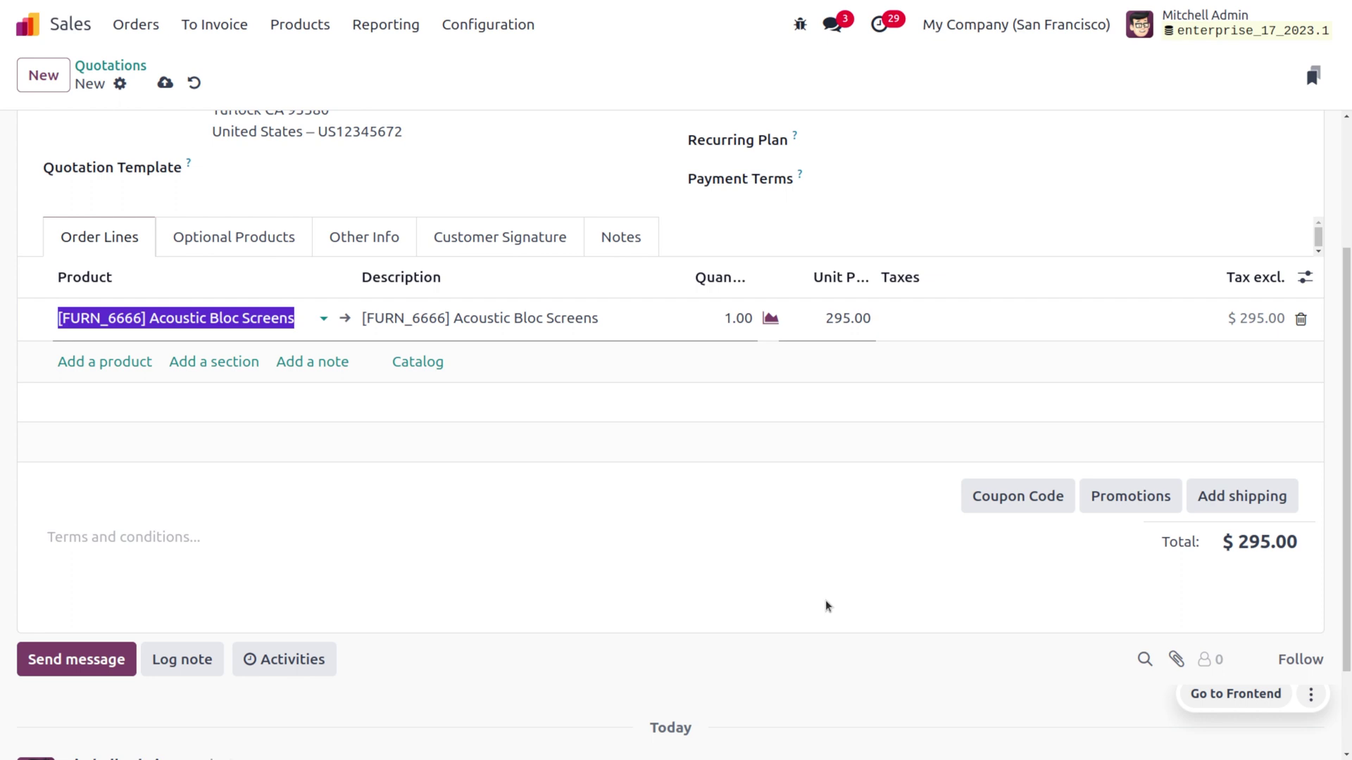
pyautogui.scroll(5, 827, 605)
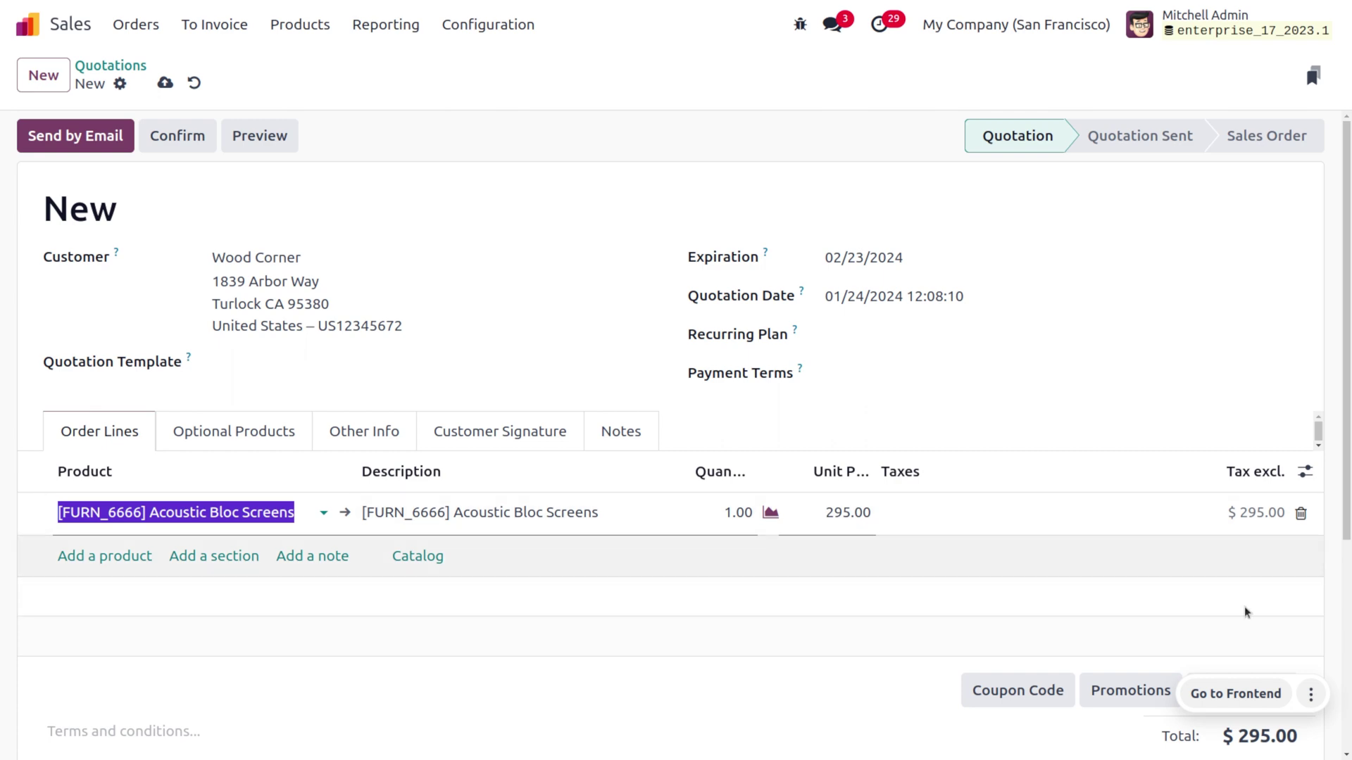
# - Apply the 10% discount promotion reward to quotation S00053
pyautogui.click(1116, 693)
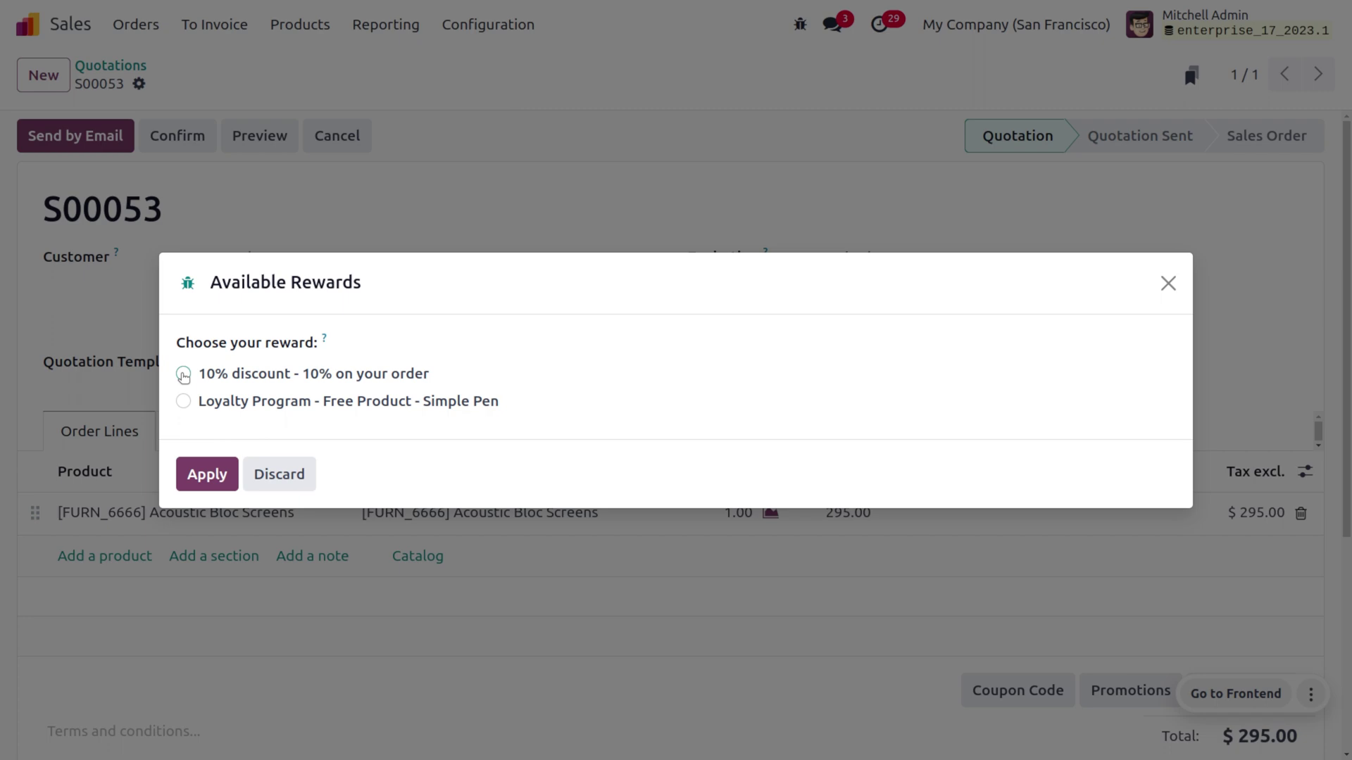
pyautogui.click(183, 374)
pyautogui.click(209, 484)
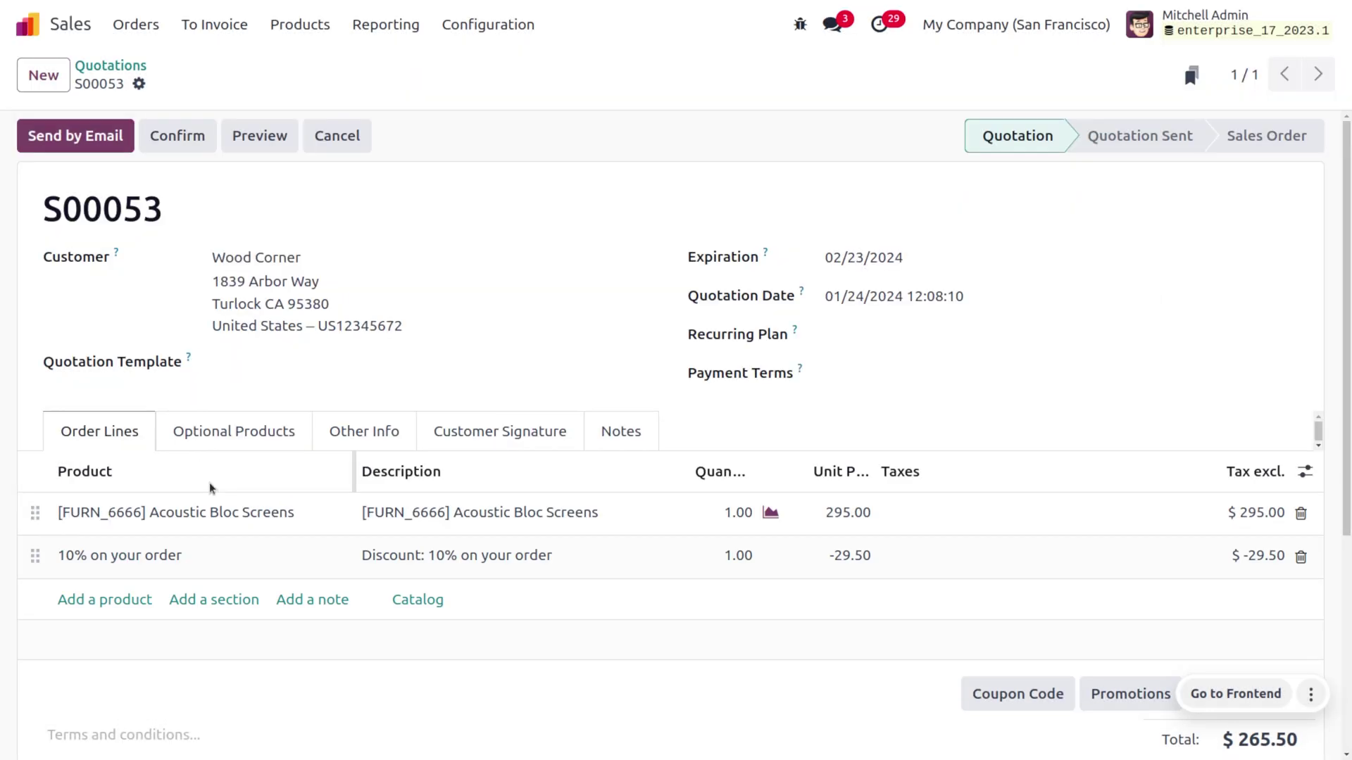
pyautogui.scroll(-3, 897, 588)
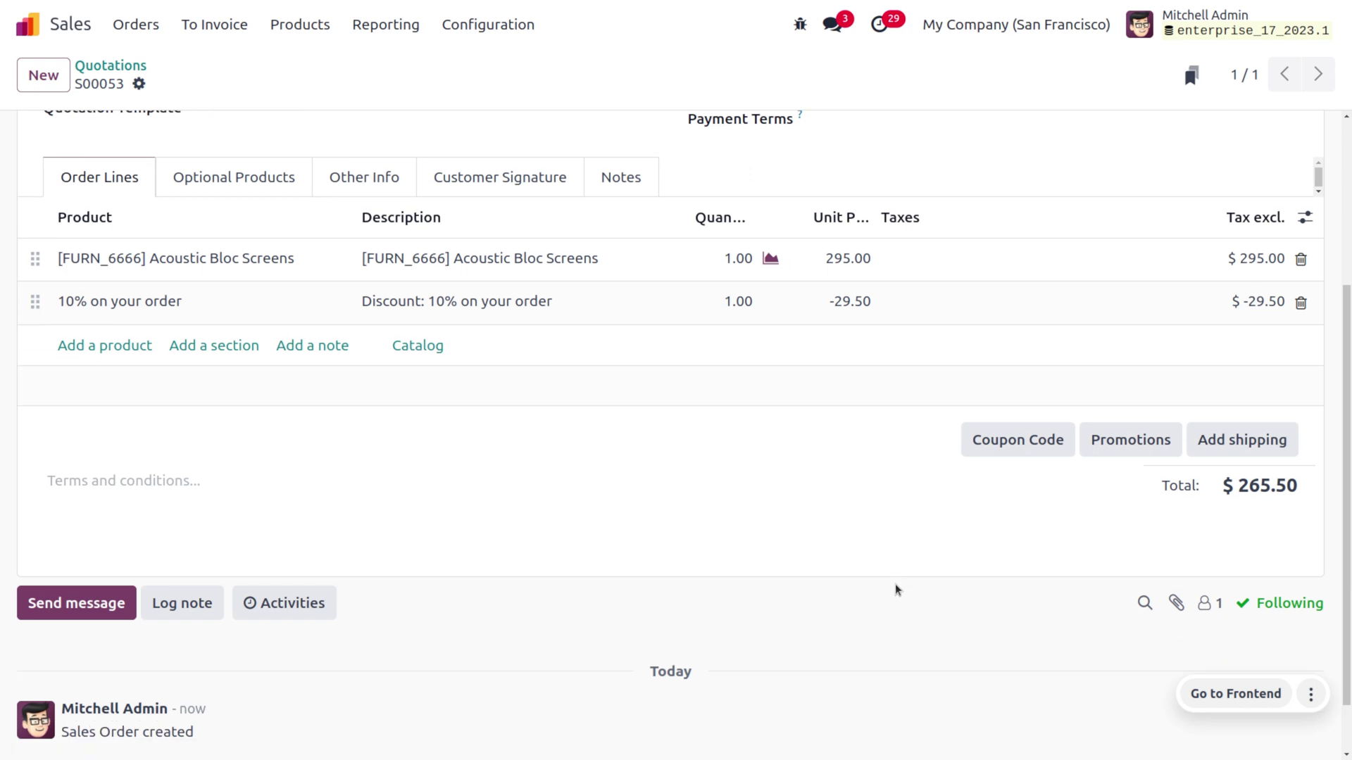
pyautogui.scroll(3, 897, 588)
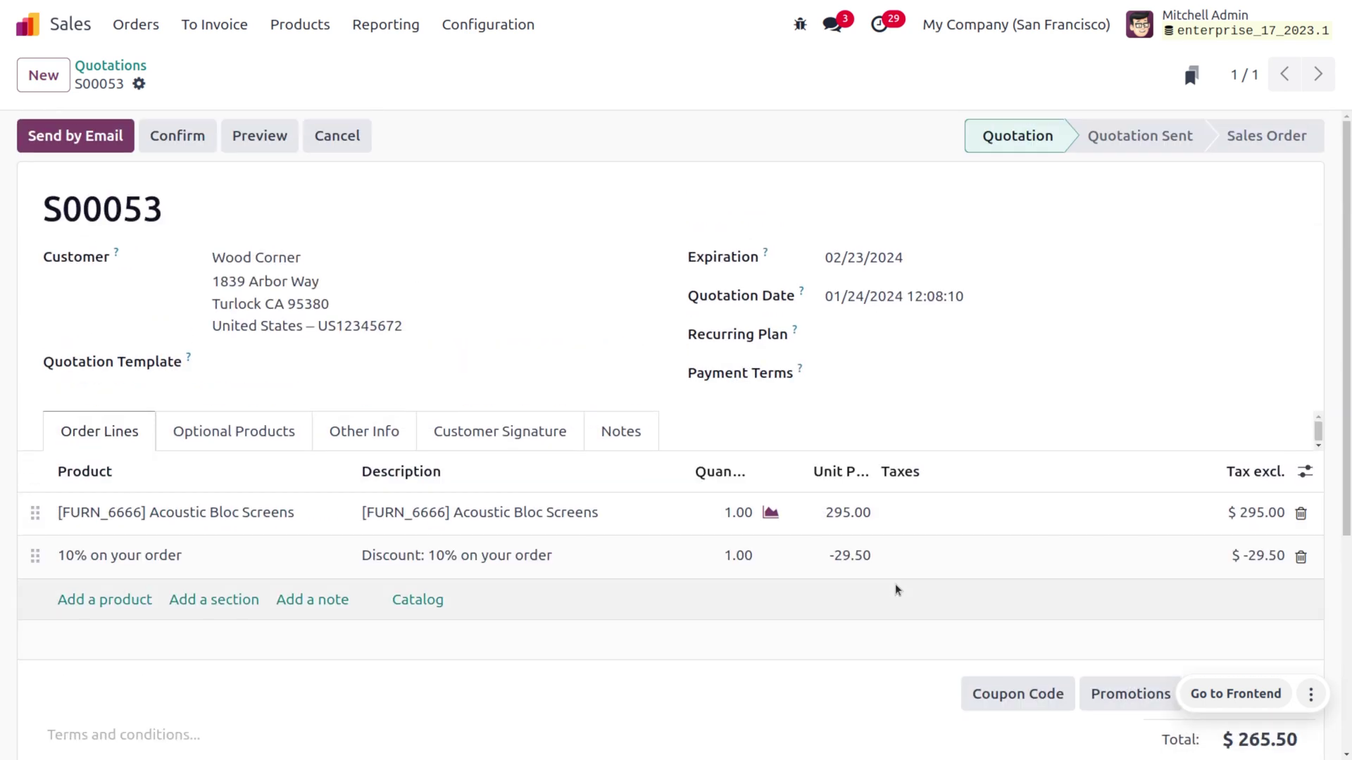
# - Confirm the $265.50 order and validate its delivery WH/OUT/00031
pyautogui.click(180, 148)
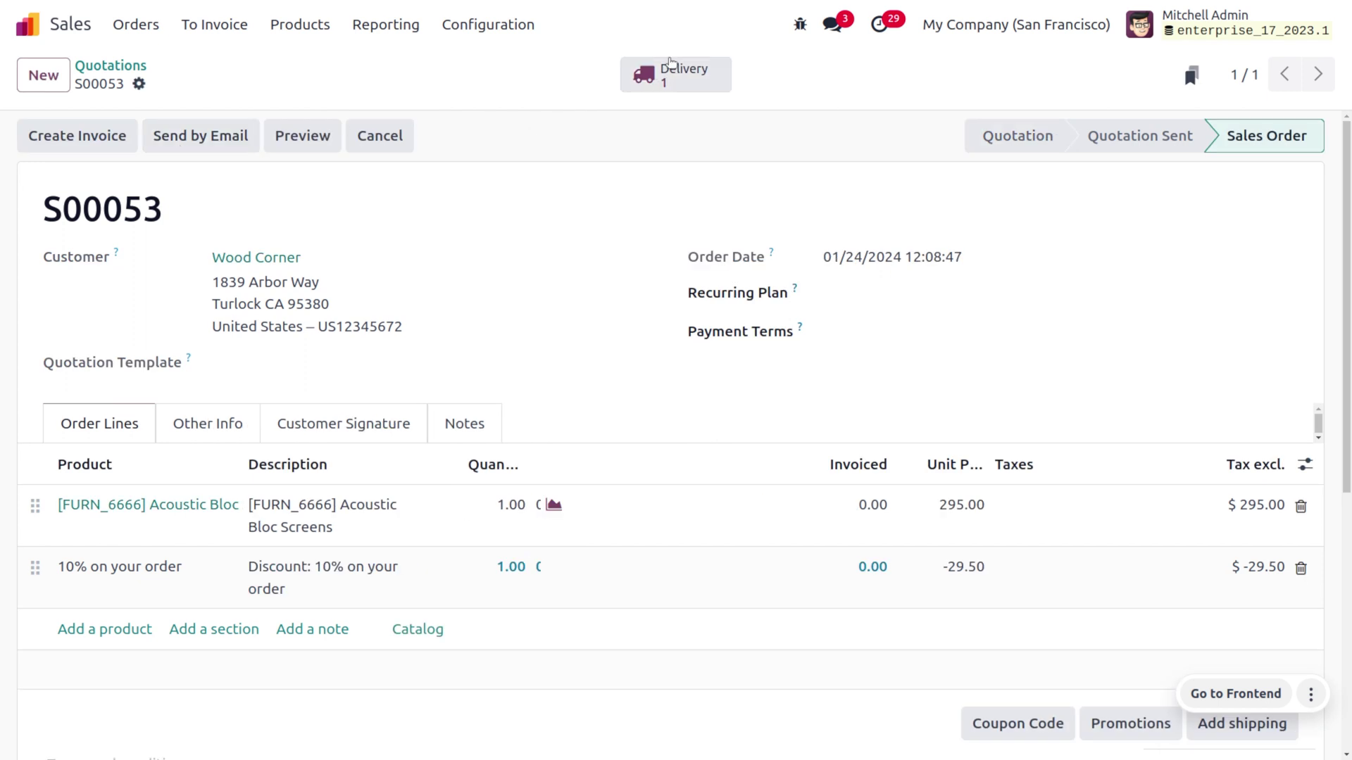
pyautogui.click(669, 65)
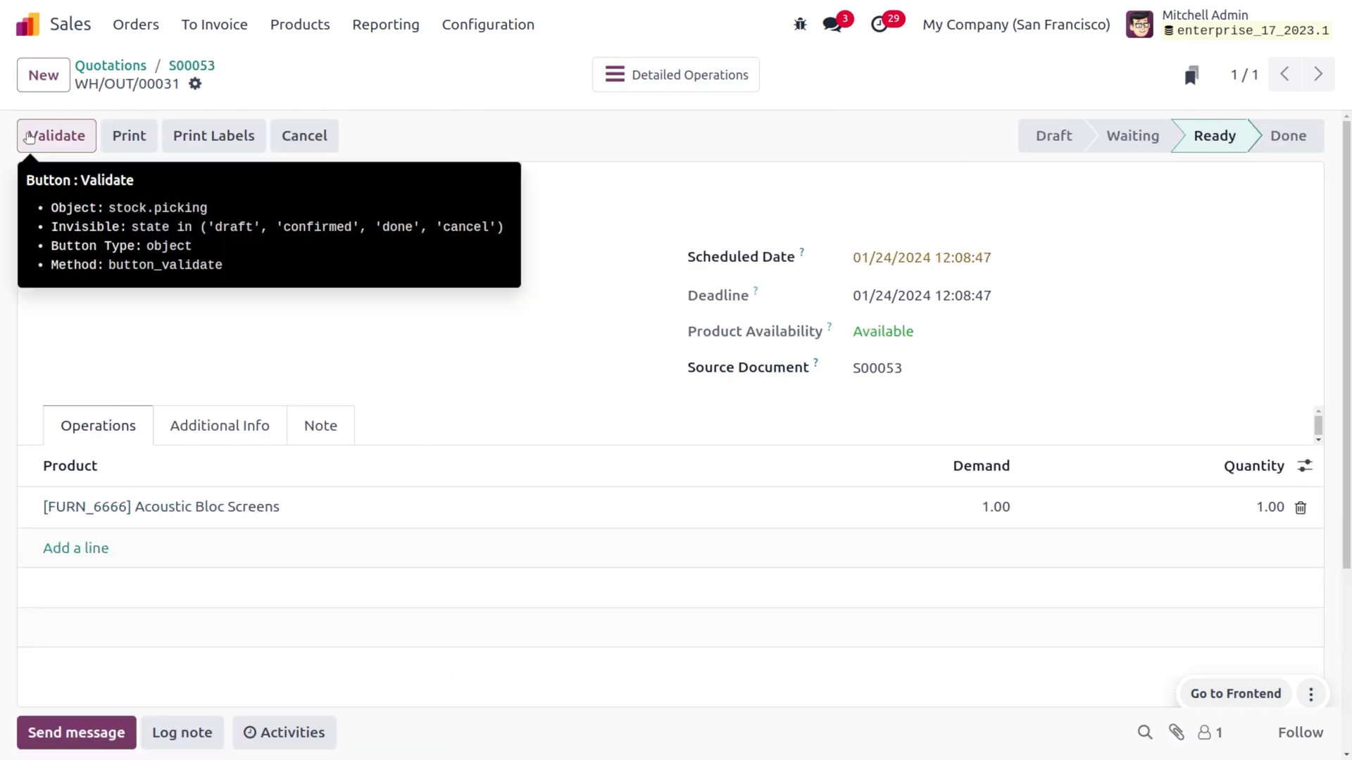
pyautogui.click(29, 136)
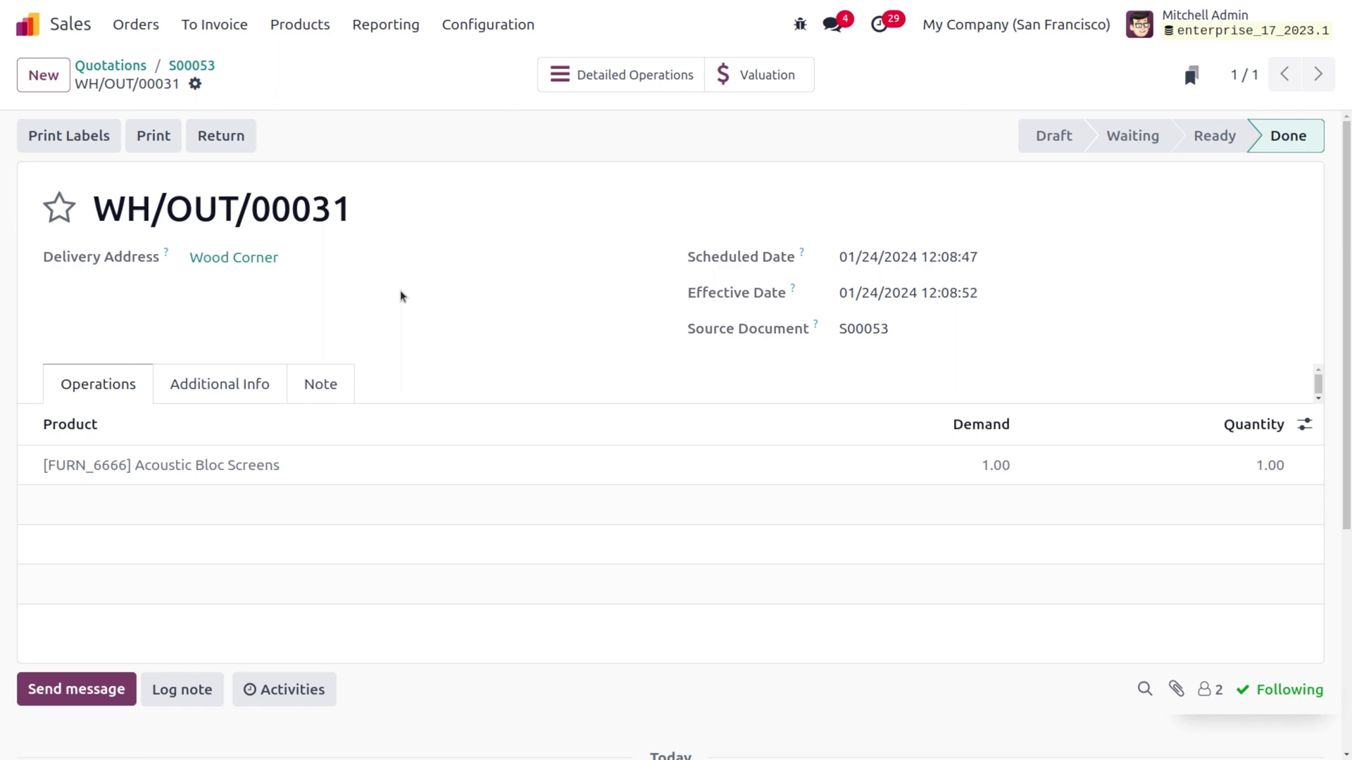
# - Open the 10% discount program's Promos list, now showing three codes with 0.00 points
pyautogui.click(269, 21)
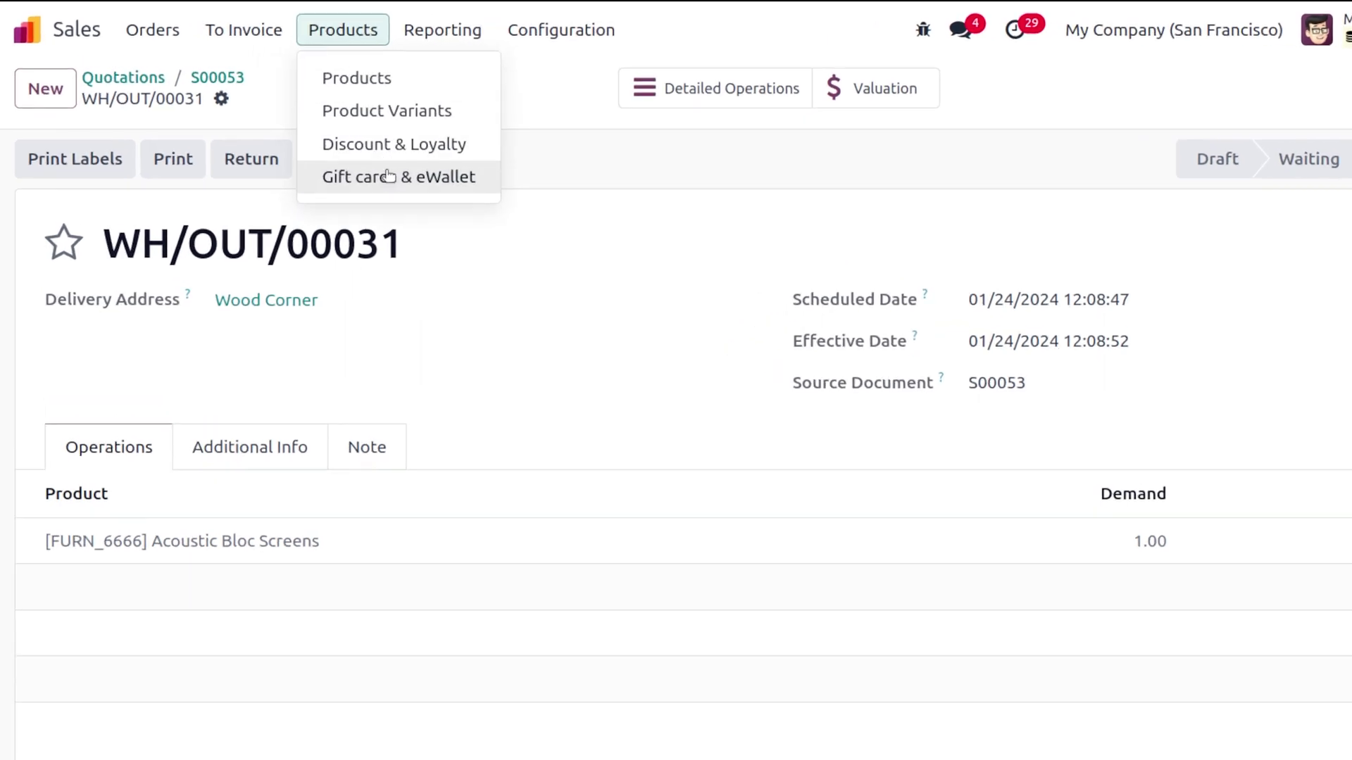
pyautogui.click(387, 148)
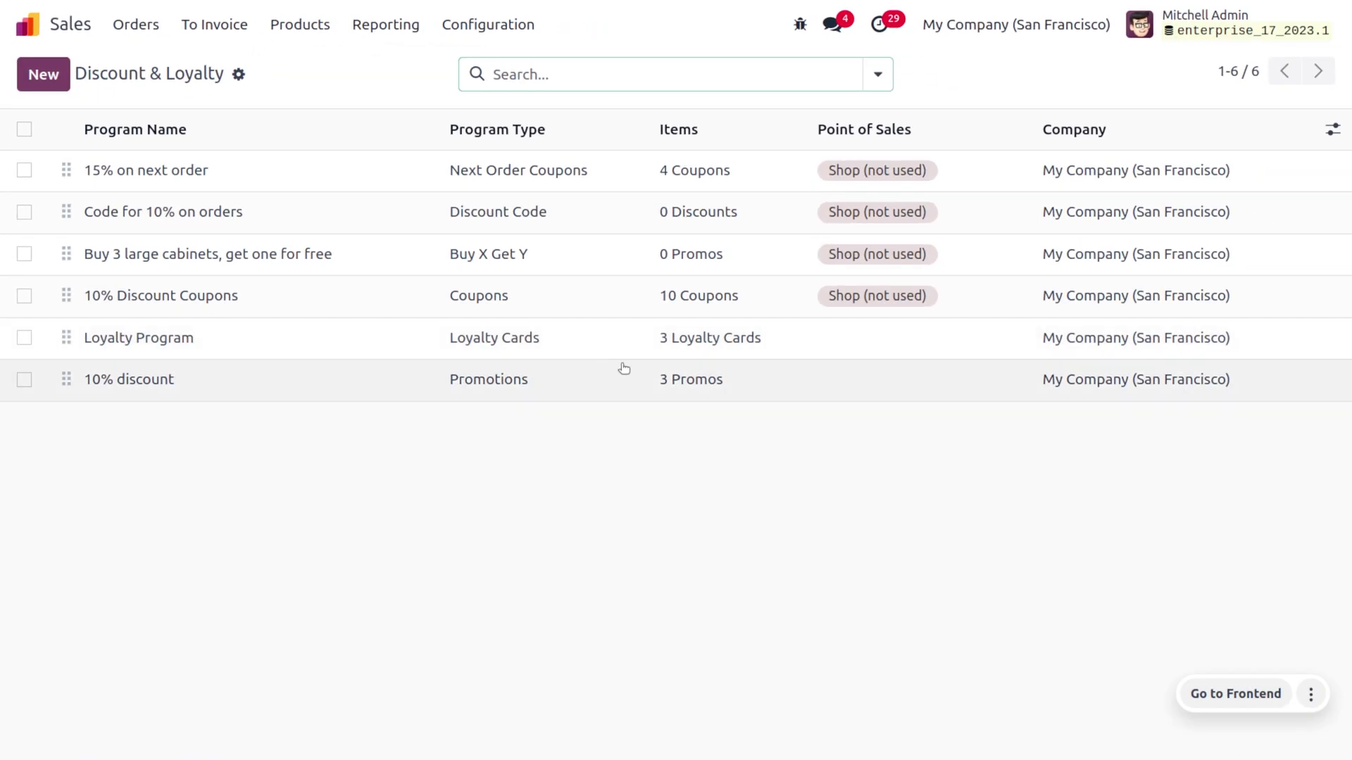
pyautogui.click(697, 383)
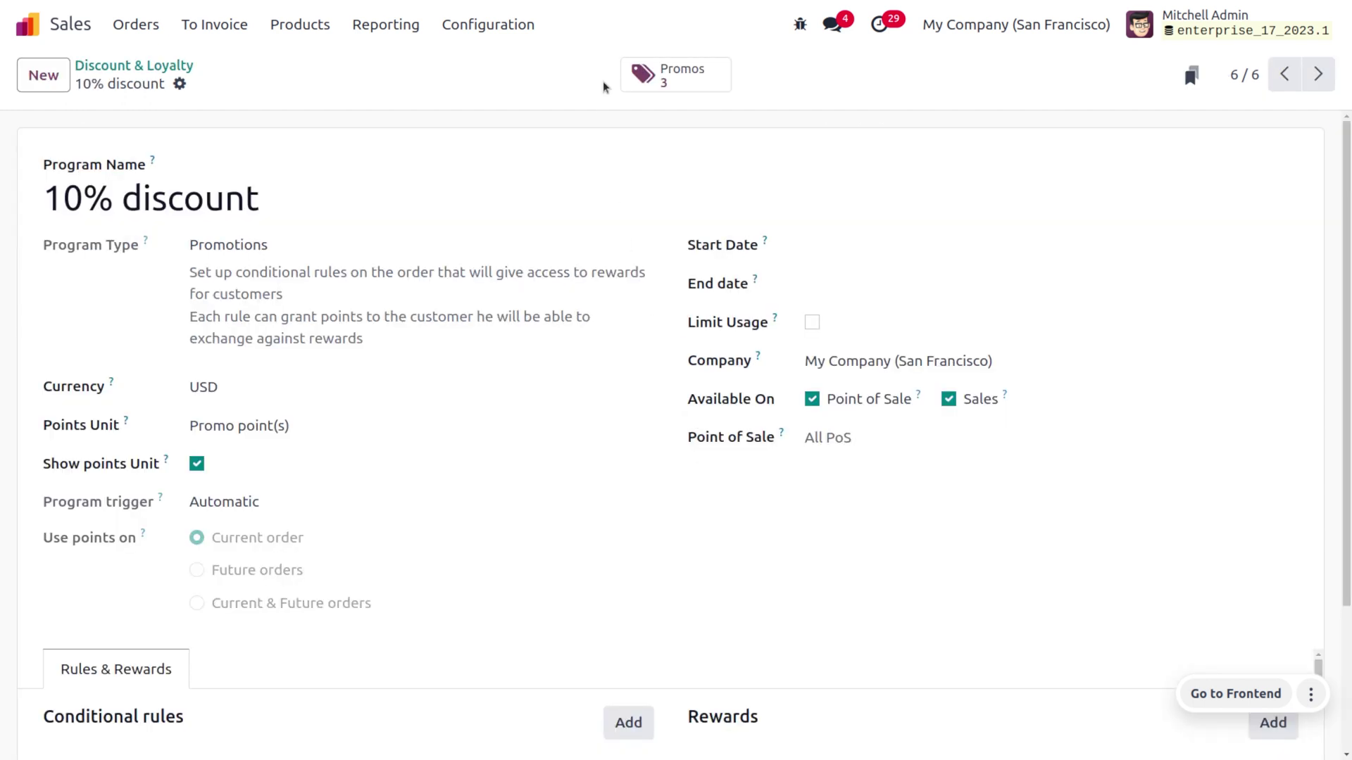
pyautogui.click(686, 68)
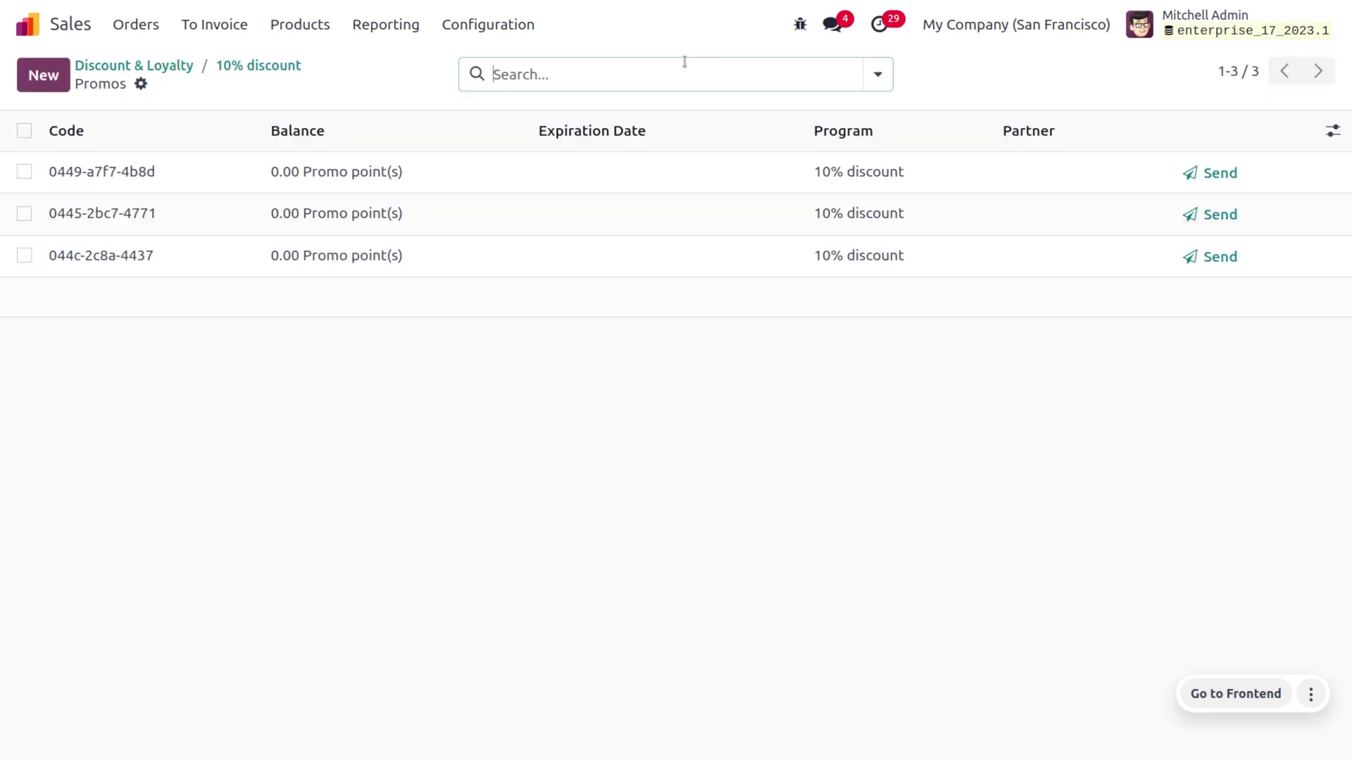